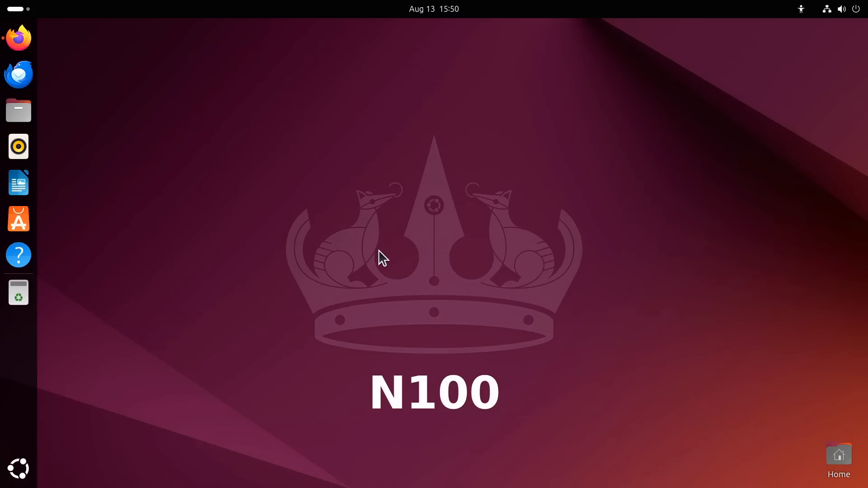
Launch Firefox on the N100 and Chromium on the RK3588 from the dock.
{"action": "left_click", "coordinate": [18, 38]}
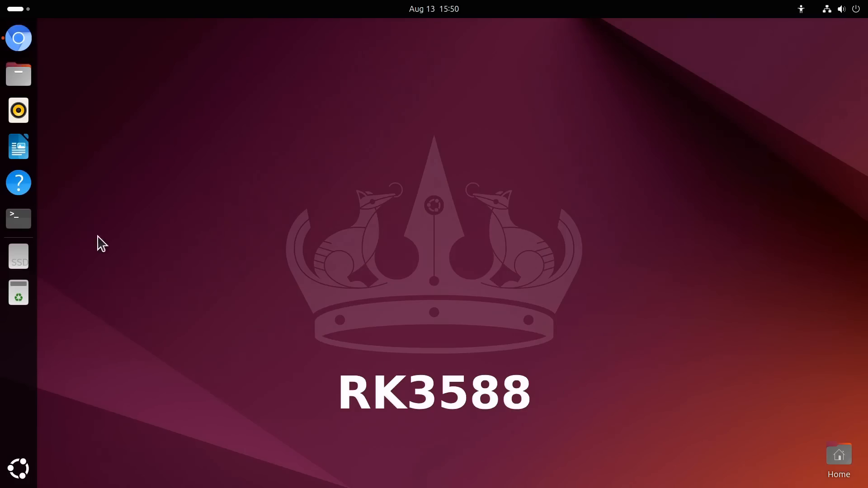
{"action": "left_click", "coordinate": [18, 38]}
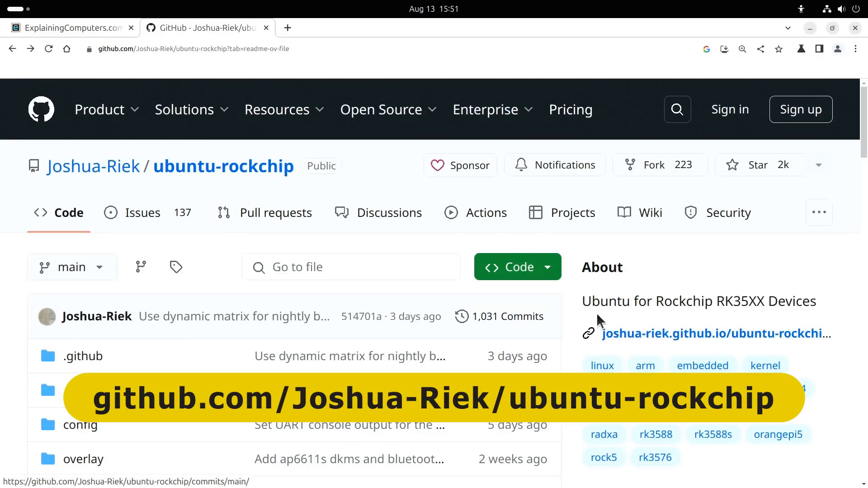
{"action": "left_click_drag", "start_coordinate": [863, 136], "coordinate": [864, 285]}
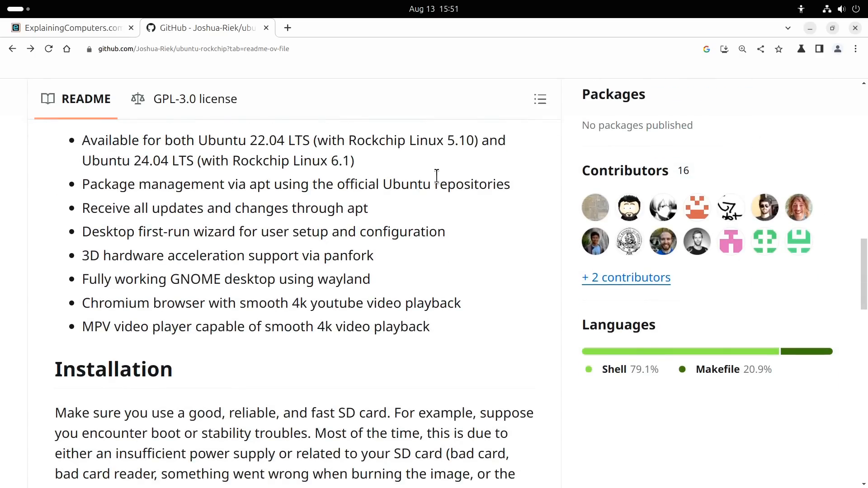
Highlight the Ubuntu 24.04 LTS line, follow the download website link and choose the ROCK 5 ITX board.
{"action": "left_click_drag", "start_coordinate": [355, 161], "coordinate": [82, 162]}
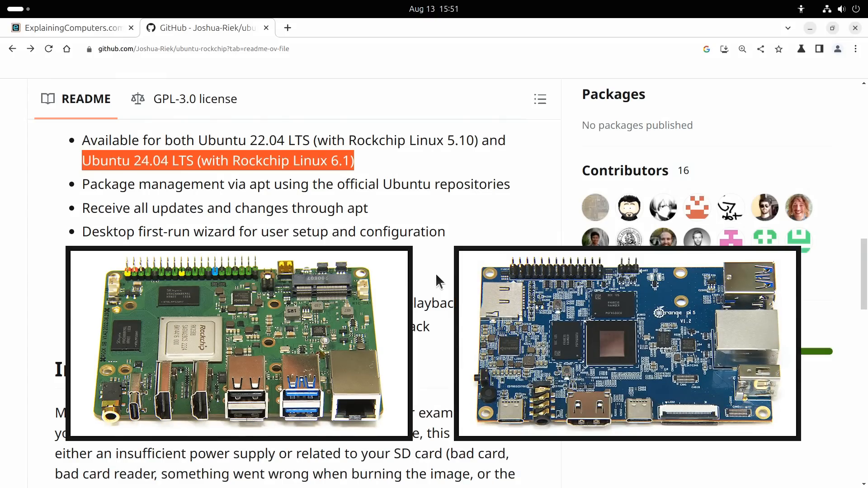
{"action": "left_click_drag", "start_coordinate": [863, 271], "coordinate": [862, 349]}
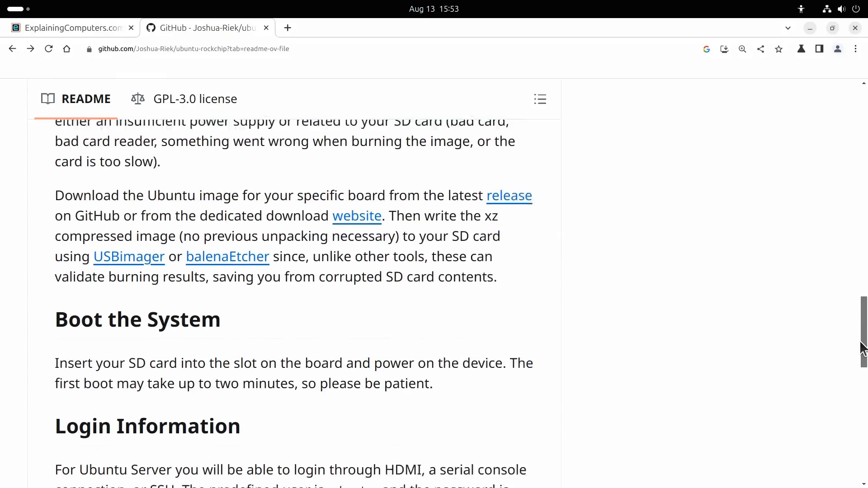
{"action": "left_click", "coordinate": [357, 205]}
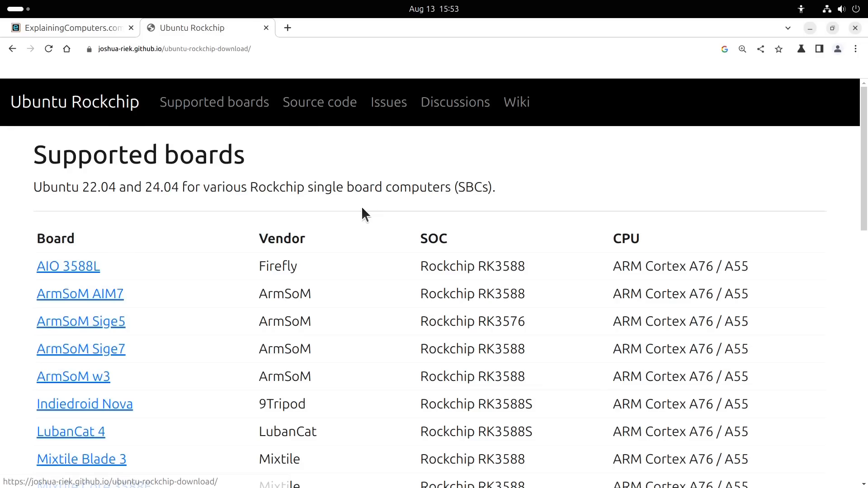
{"action": "left_click_drag", "start_coordinate": [863, 156], "coordinate": [864, 312]}
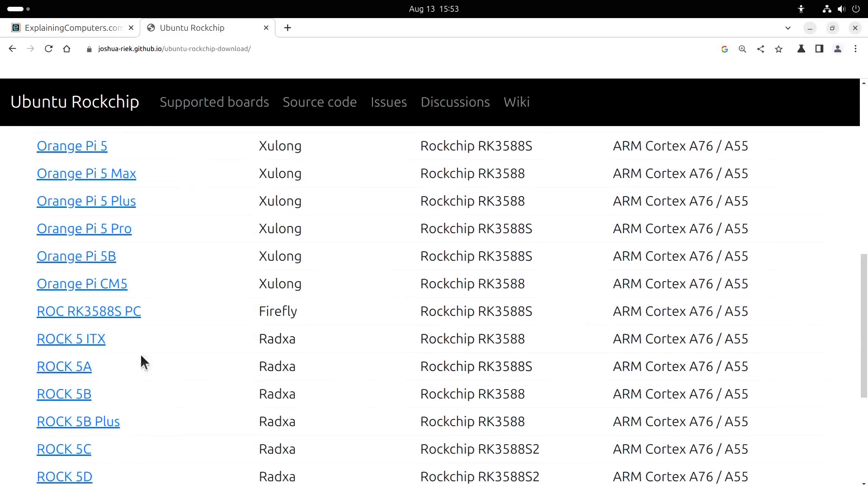
{"action": "left_click", "coordinate": [88, 338]}
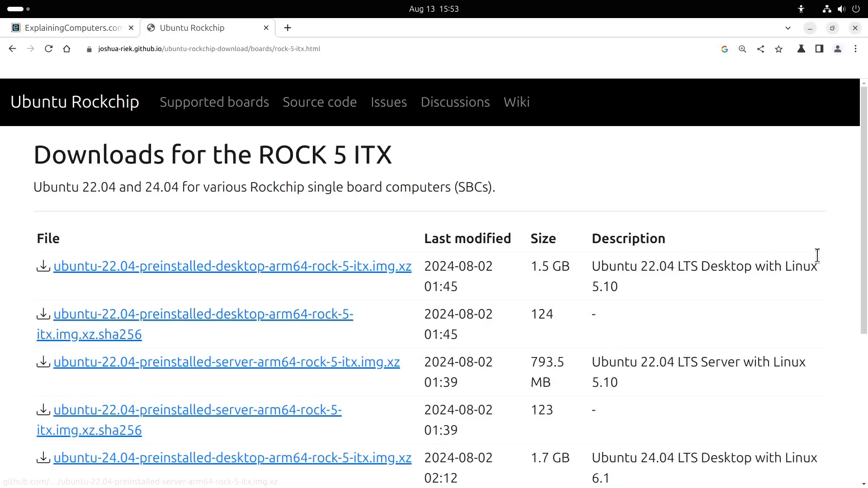
{"action": "left_click_drag", "start_coordinate": [863, 217], "coordinate": [863, 261]}
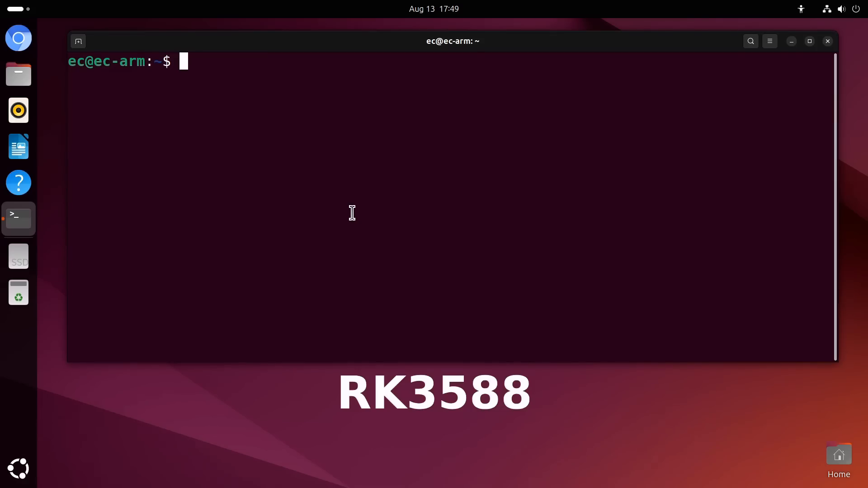
{"action": "type", "text": "ls"}
{"action": "type", "text": "cpu"}
Show lscpu output on the RK3588, then rerun the 8-thread sysbench CPU benchmark from history.
{"action": "key", "text": "Return"}
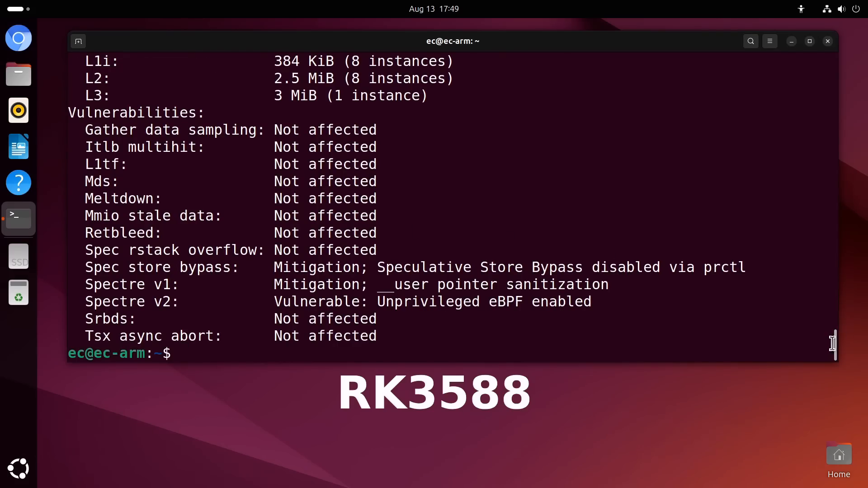
{"action": "left_click_drag", "start_coordinate": [835, 345], "coordinate": [806, 50]}
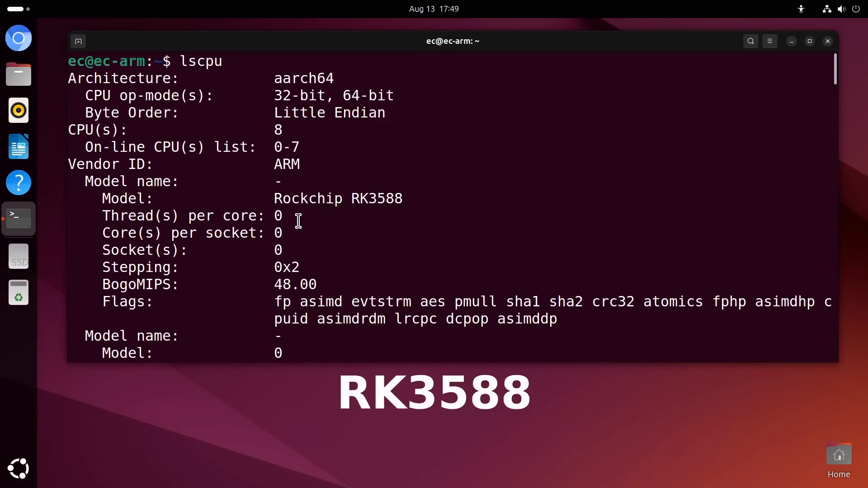
{"action": "type", "text": "clear"}
{"action": "key", "text": "Return"}
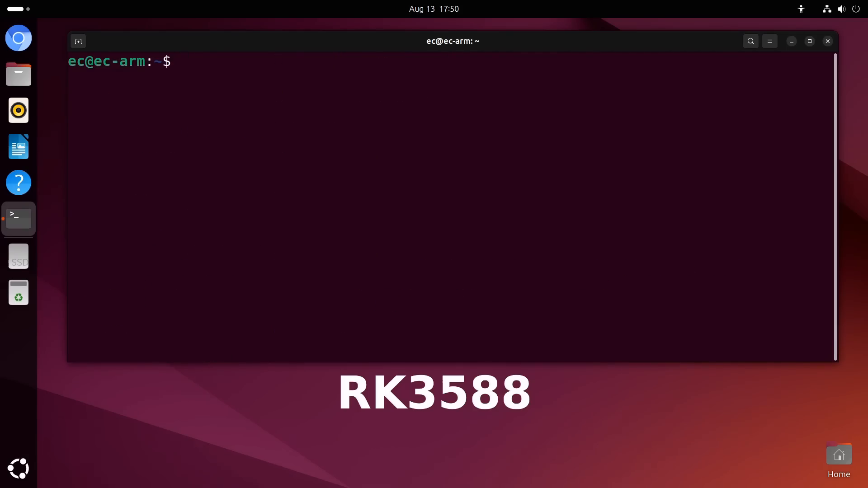
{"action": "key", "text": "Up"}
{"action": "key", "text": "Up"}
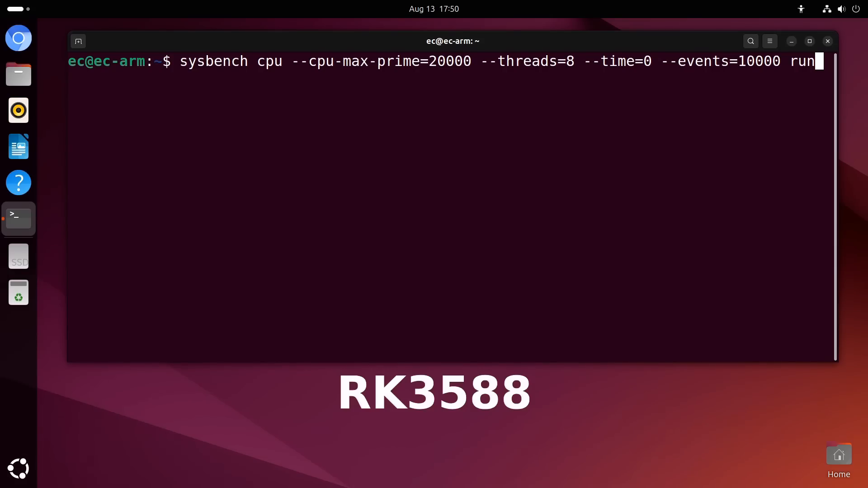
{"action": "key", "text": "Return"}
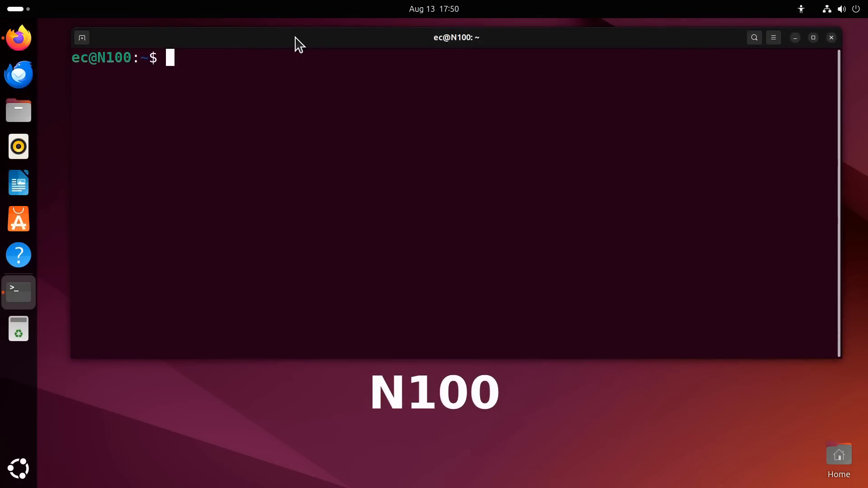
{"action": "type", "text": "lscpu"}
Show lscpu on the N100, run its 4-thread sysbench CPU benchmark from history, then clear the screen.
{"action": "key", "text": "Return"}
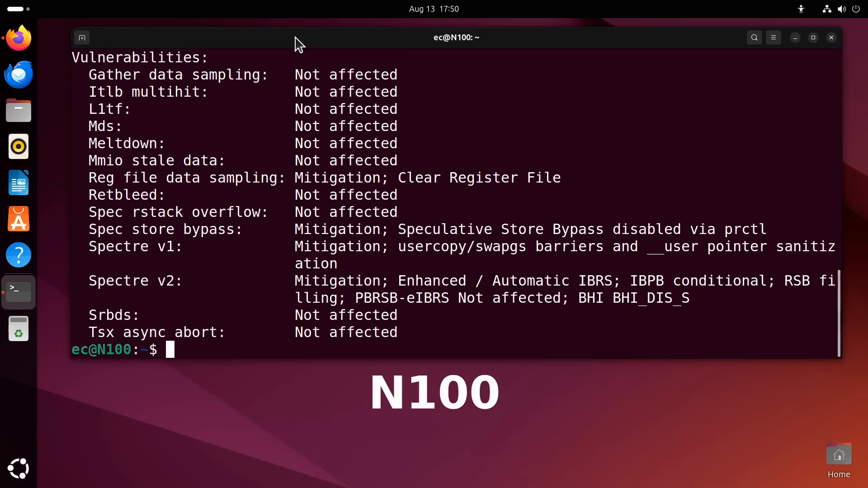
{"action": "scroll", "coordinate": [366, 179], "scroll_direction": "up", "scroll_amount": 4}
{"action": "scroll", "coordinate": [366, 179], "scroll_direction": "up", "scroll_amount": 5}
{"action": "scroll", "coordinate": [360, 156], "scroll_direction": "up", "scroll_amount": 5}
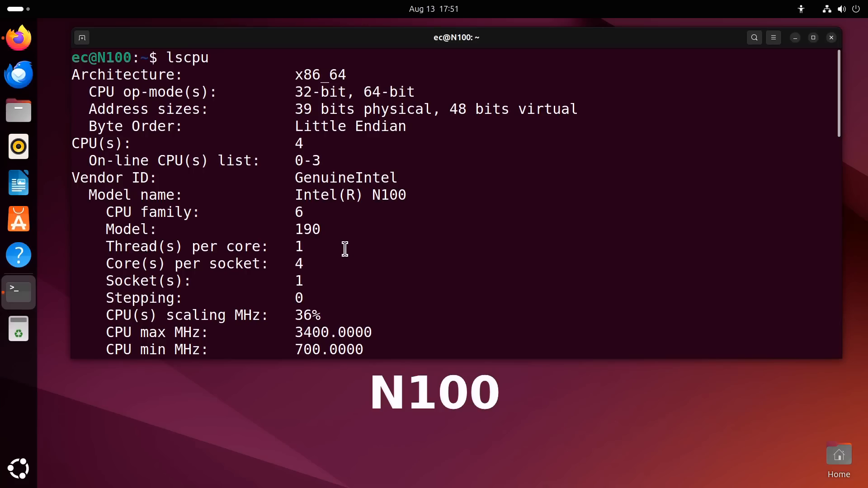
{"action": "type", "text": "clear"}
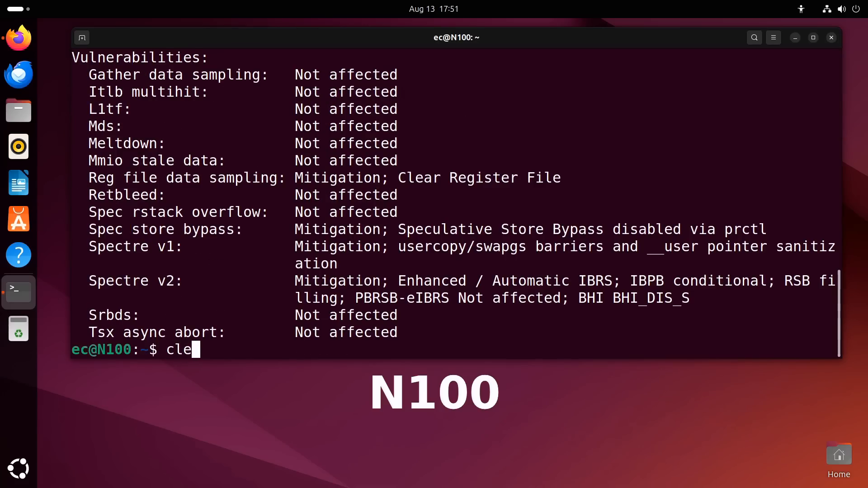
{"action": "key", "text": "Return"}
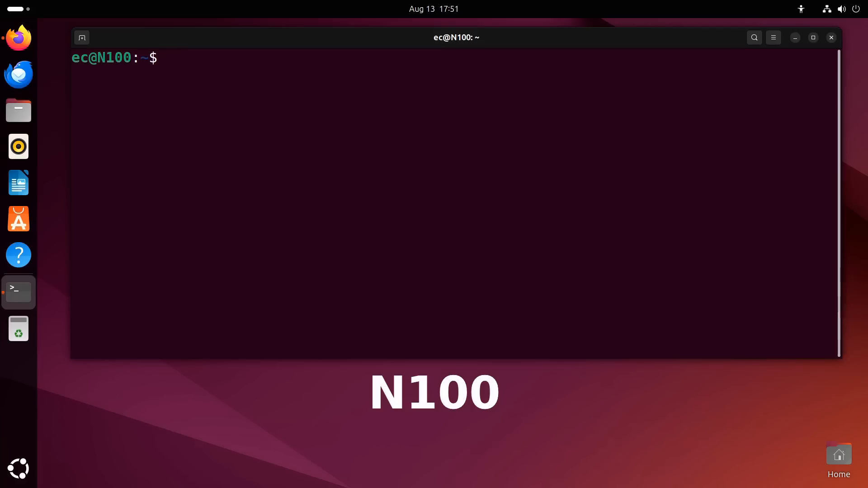
{"action": "key", "text": "Up"}
{"action": "key", "text": "Up"}
{"action": "key", "text": "Up"}
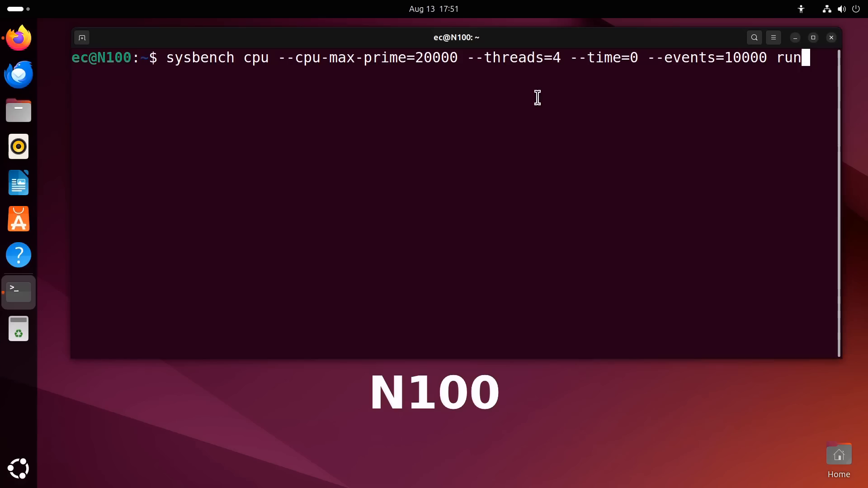
{"action": "key", "text": "Return"}
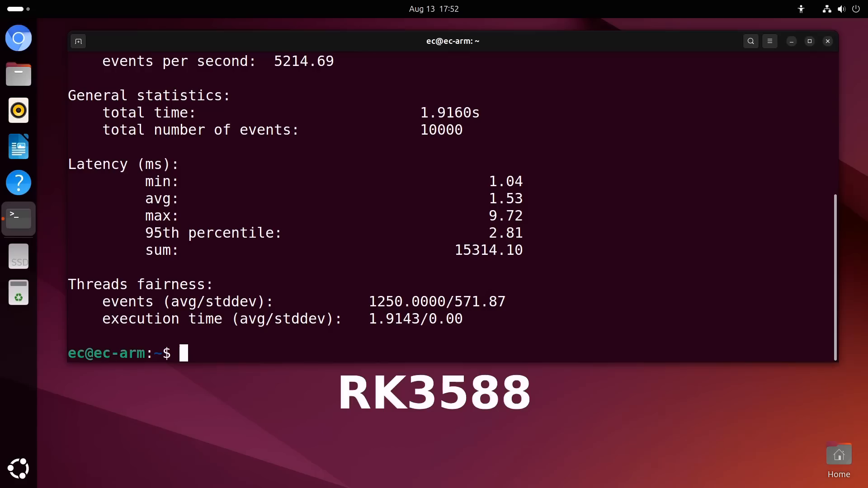
{"action": "type", "text": "clear"}
{"action": "key", "text": "Return"}
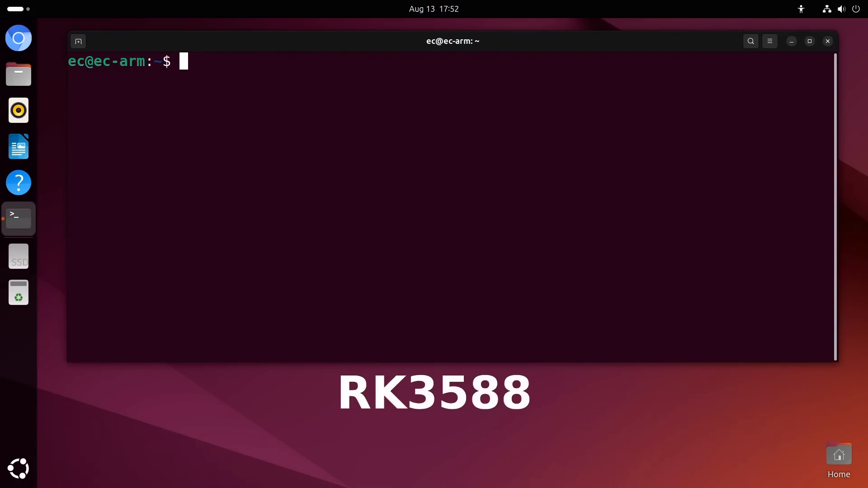
{"action": "type", "text": "glmark2"}
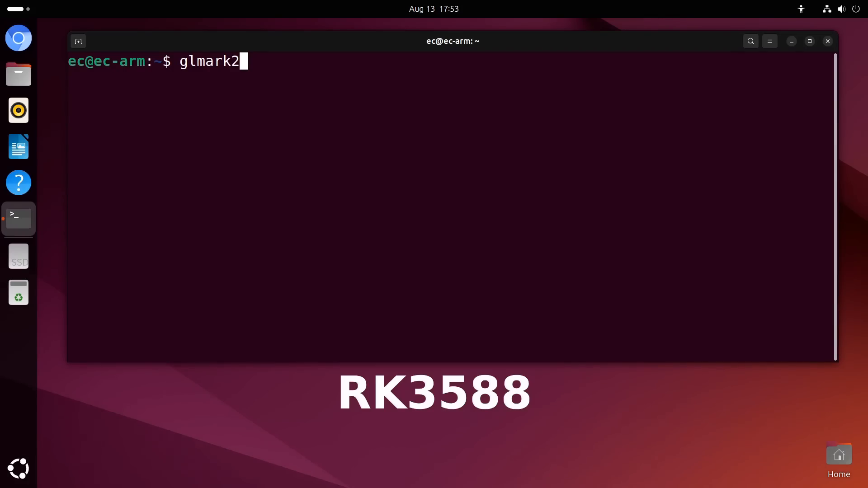
Run glmark2 with its render window moved aside, then clear and run it again for the final score.
{"action": "key", "text": "Return"}
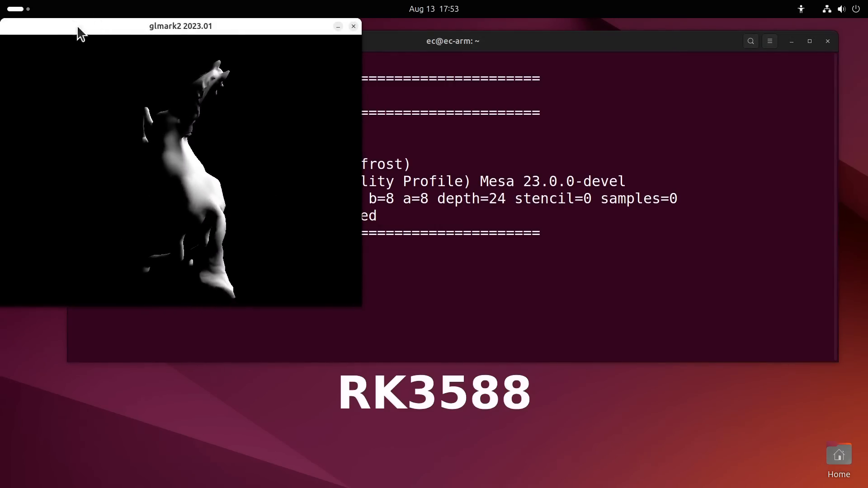
{"action": "left_click_drag", "start_coordinate": [103, 26], "coordinate": [592, 71]}
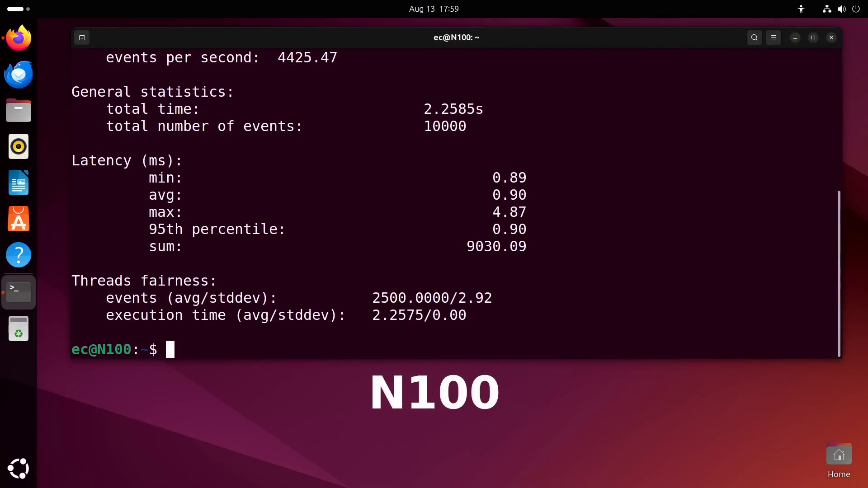
{"action": "type", "text": "clear"}
{"action": "key", "text": "Return"}
{"action": "type", "text": "glmark2"}
{"action": "key", "text": "Return"}
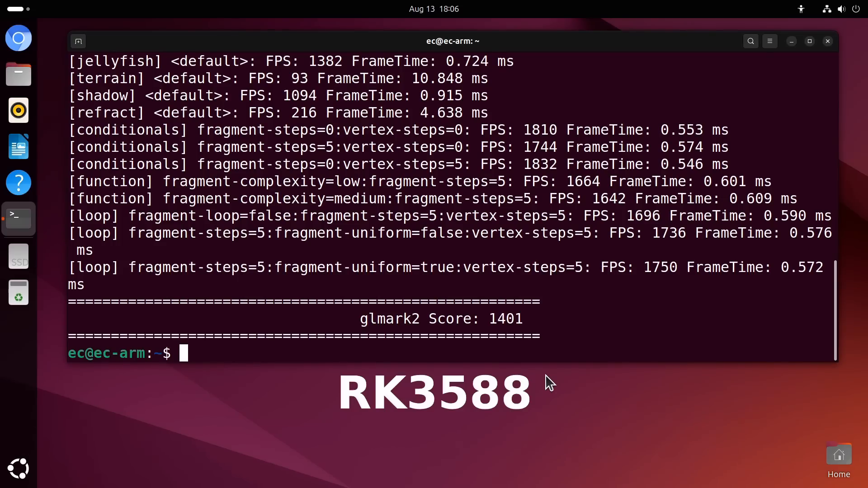
{"action": "type", "text": "clear"}
Run lsblk on the RK3588, then sudo hdparm -t --direct /dev/nvme0n1 recalled from history.
{"action": "key", "text": "Return"}
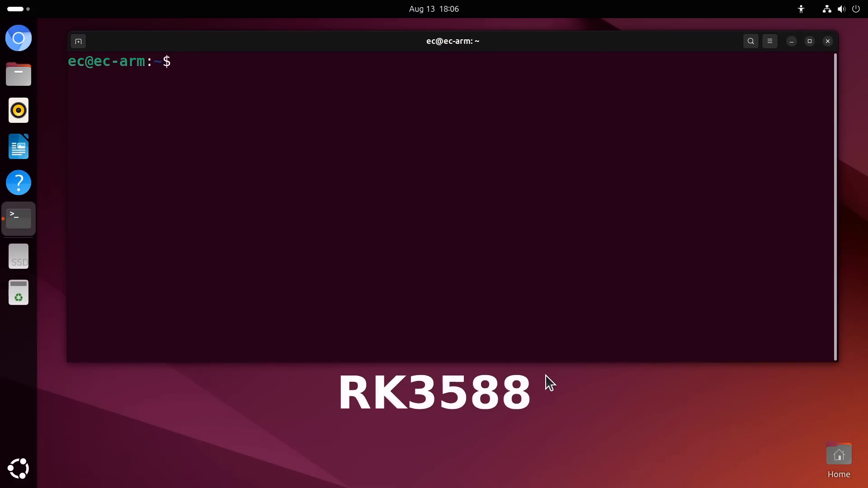
{"action": "type", "text": "lsblk"}
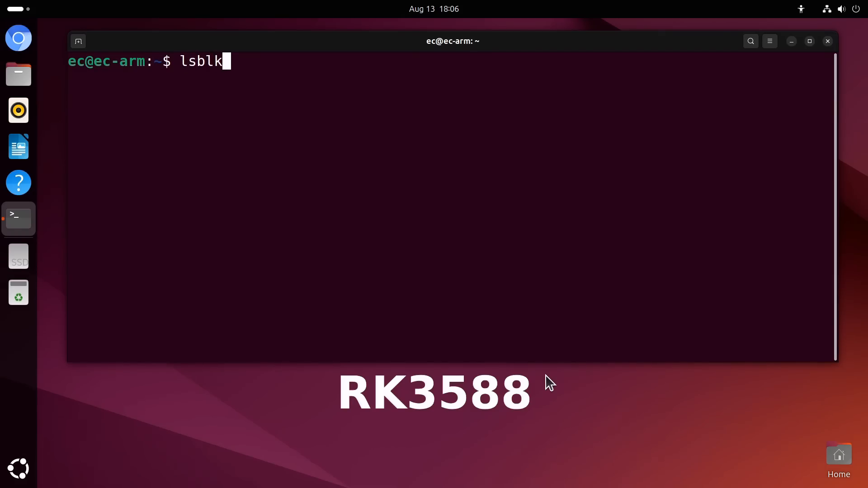
{"action": "key", "text": "Return"}
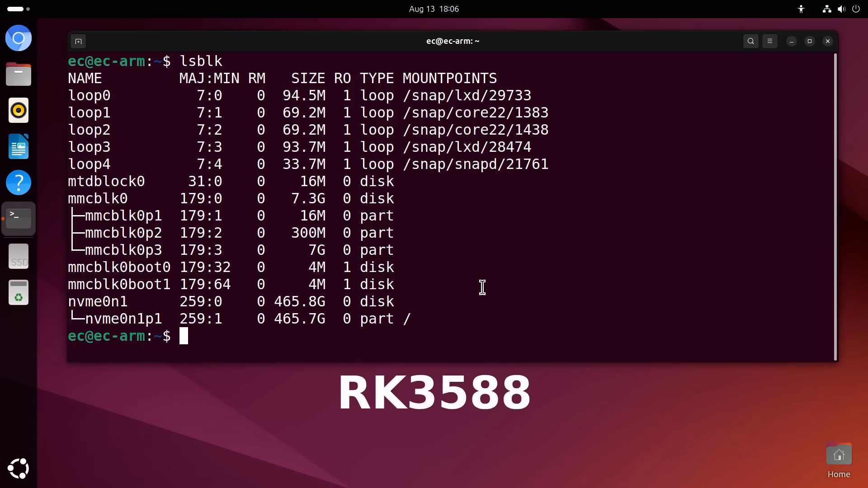
{"action": "key", "text": "Up"}
{"action": "key", "text": "Up"}
{"action": "key", "text": "Up"}
{"action": "key", "text": "Up"}
{"action": "key", "text": "Up"}
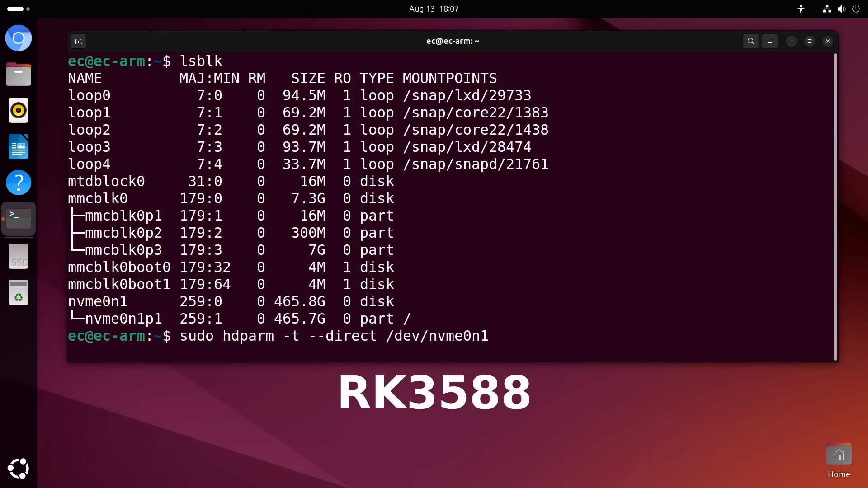
{"action": "key", "text": "Return"}
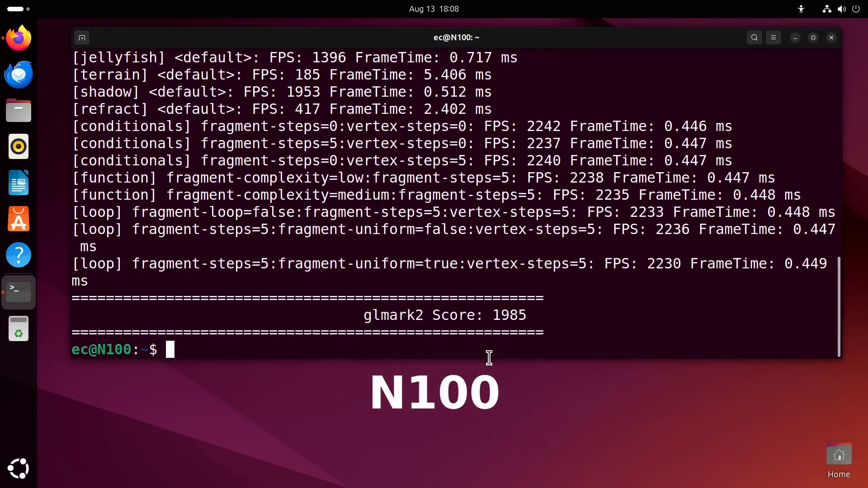
{"action": "type", "text": "clear"}
Run lsblk on the N100, then sudo hdparm -t --direct /dev/nvme0n1 recalled from history.
{"action": "key", "text": "Return"}
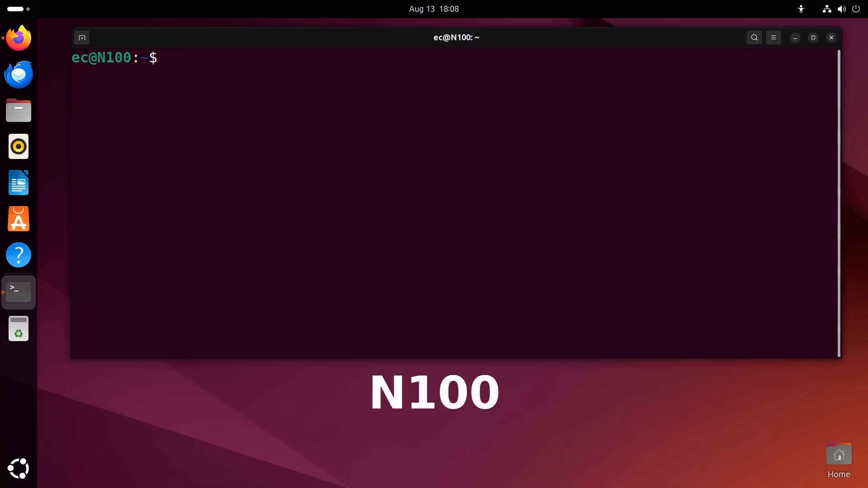
{"action": "type", "text": "lsblk"}
{"action": "key", "text": "Return"}
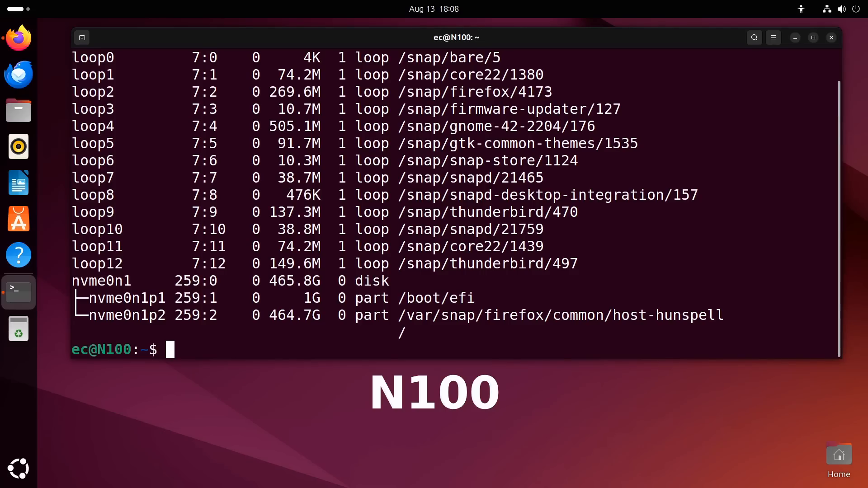
{"action": "type", "text": "clear"}
{"action": "key", "text": "Up"}
{"action": "key", "text": "Up"}
{"action": "key", "text": "Up"}
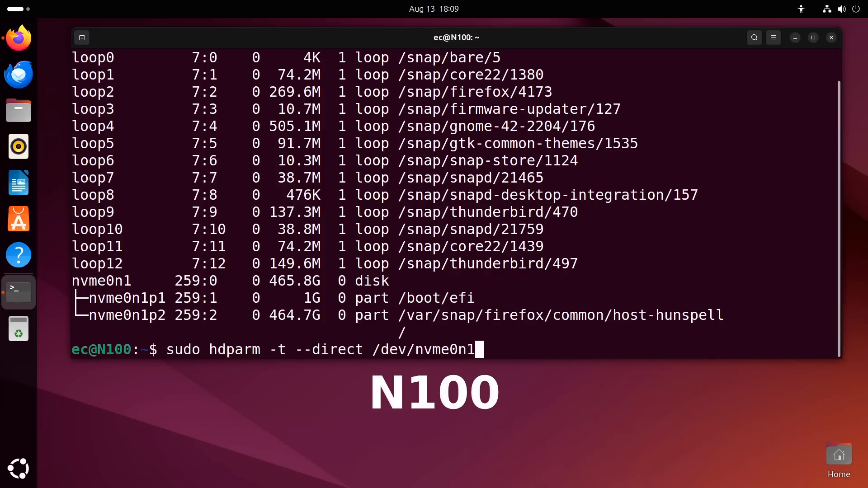
{"action": "key", "text": "Return"}
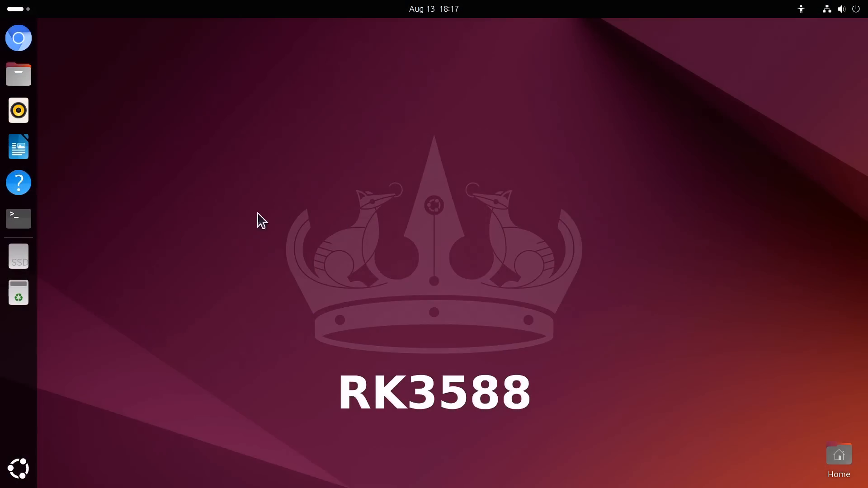
Start GIMP from the applications grid and create a new default 1920×1080 image.
{"action": "left_click", "coordinate": [19, 469]}
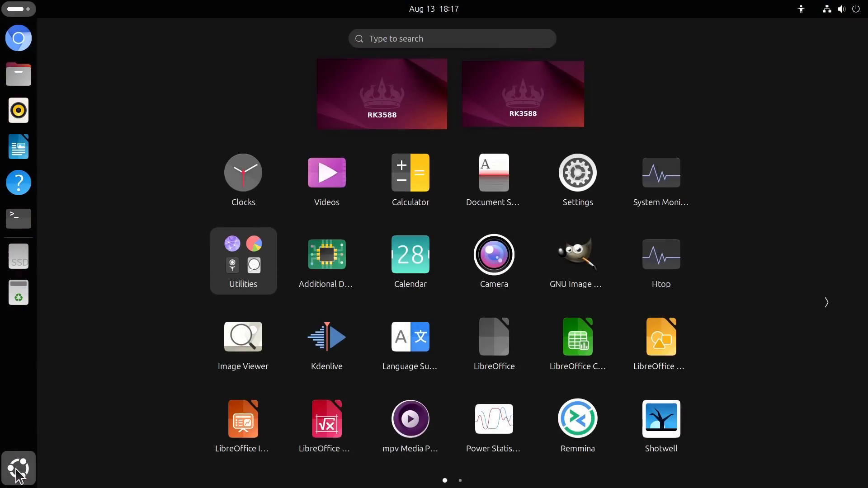
{"action": "left_click", "coordinate": [576, 261]}
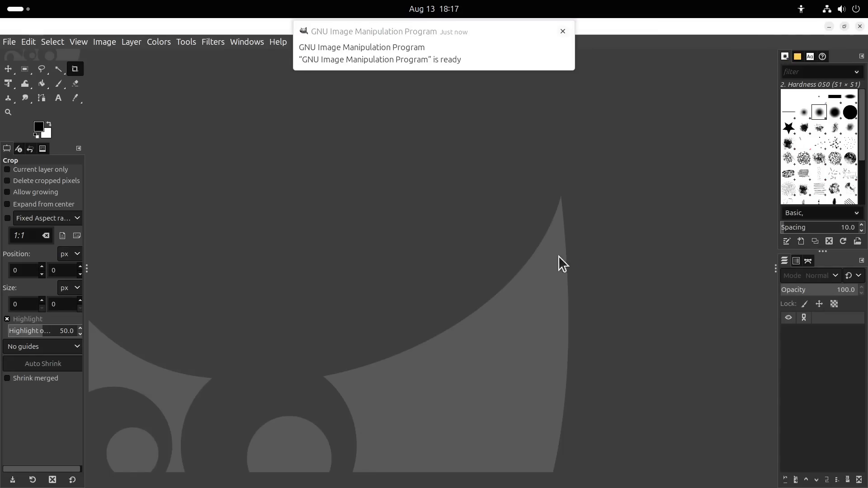
{"action": "left_click", "coordinate": [10, 43]}
{"action": "left_click", "coordinate": [21, 54]}
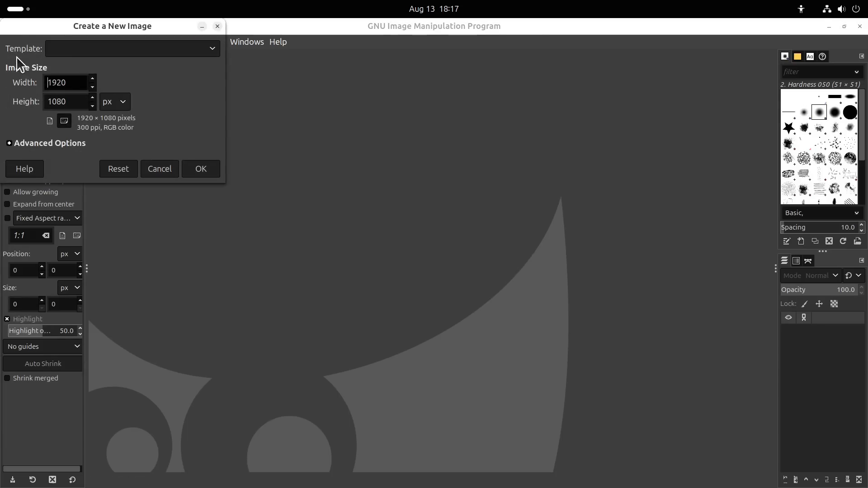
{"action": "left_click", "coordinate": [200, 169]}
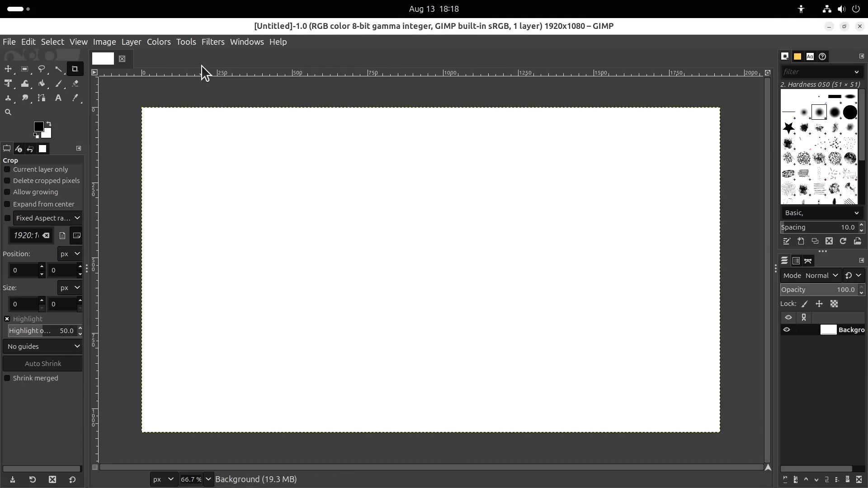
Apply Filters > Render > Lava to the canvas, then bring GIMP forward on the N100 to repeat.
{"action": "left_click", "coordinate": [213, 43]}
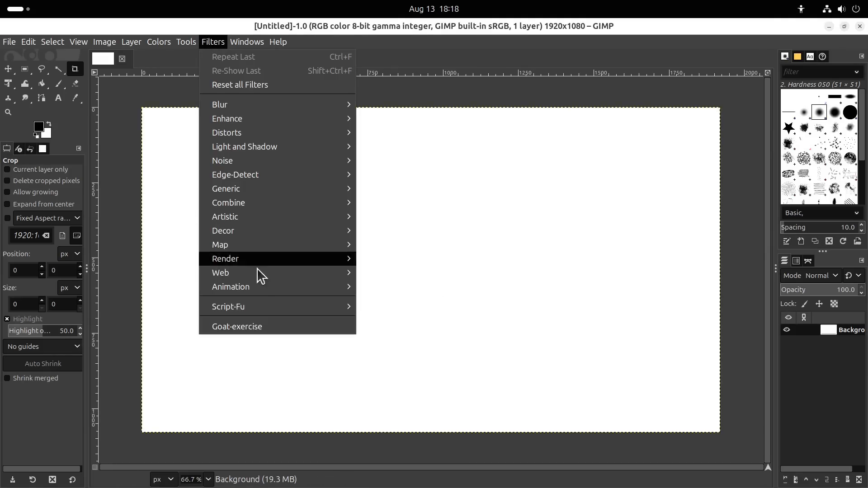
{"action": "mouse_move", "coordinate": [225, 259]}
{"action": "left_click", "coordinate": [387, 335]}
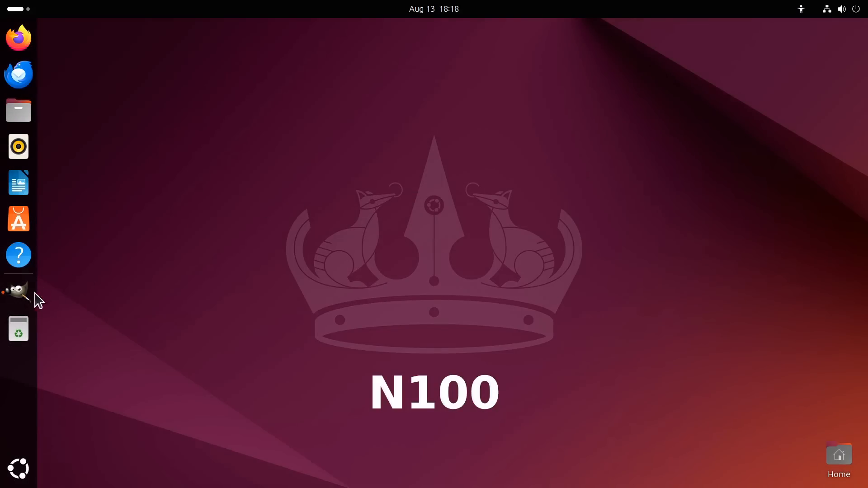
{"action": "left_click", "coordinate": [17, 293]}
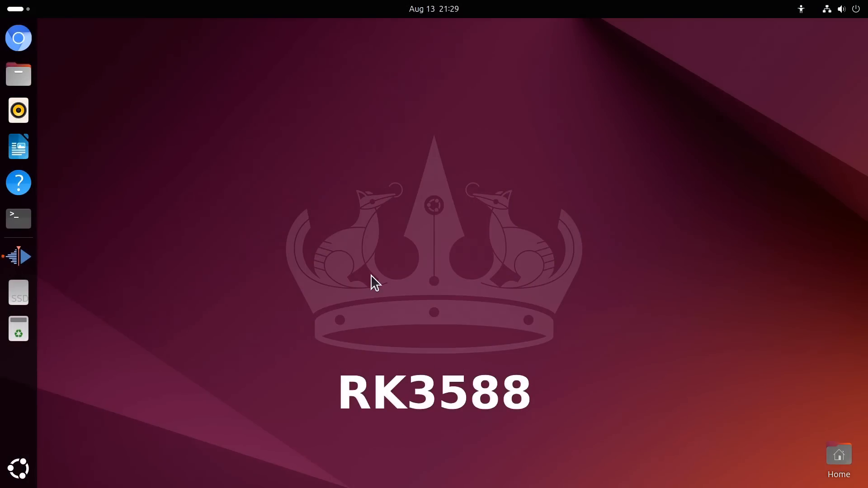
Load the test project in Kdenlive and briefly play its timeline preview.
{"action": "left_click", "coordinate": [18, 257]}
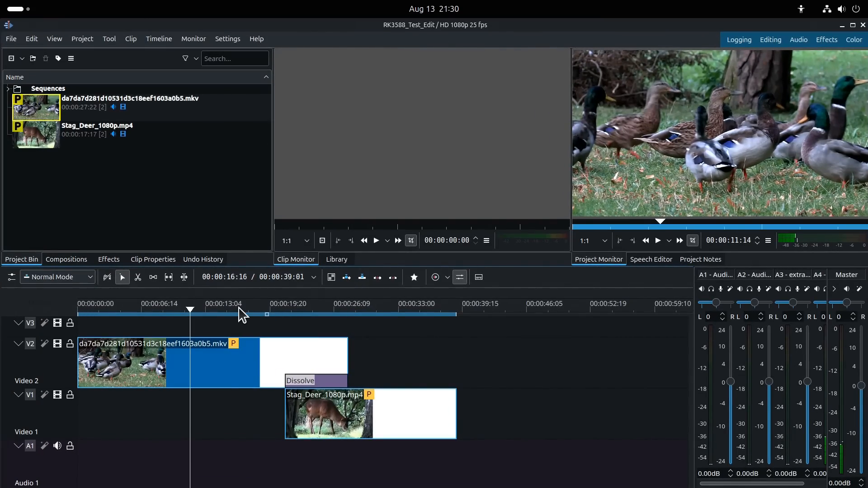
{"action": "key", "text": "space"}
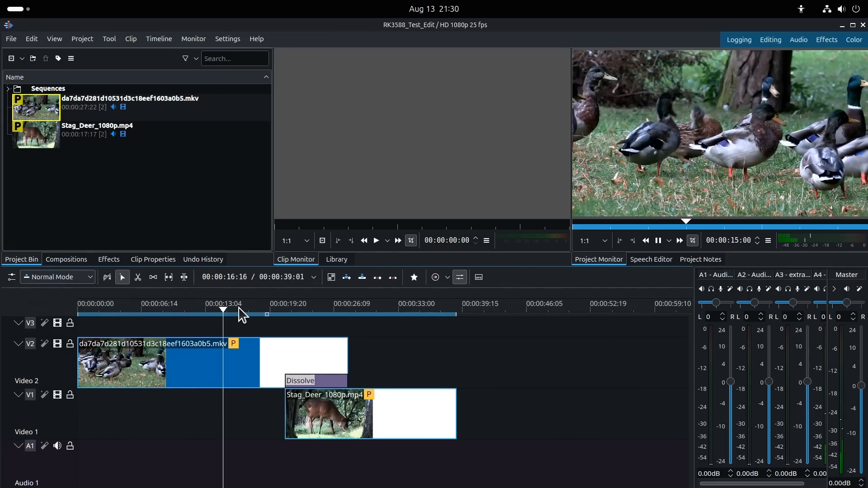
{"action": "key", "text": "space"}
Start the stored RK3588 test edit script from Project > Render, Scripts.
{"action": "left_click", "coordinate": [82, 39]}
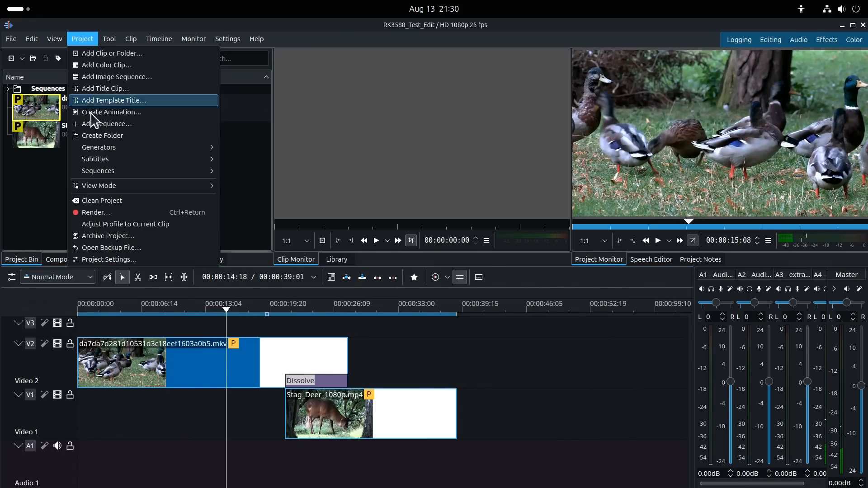
{"action": "left_click", "coordinate": [93, 212]}
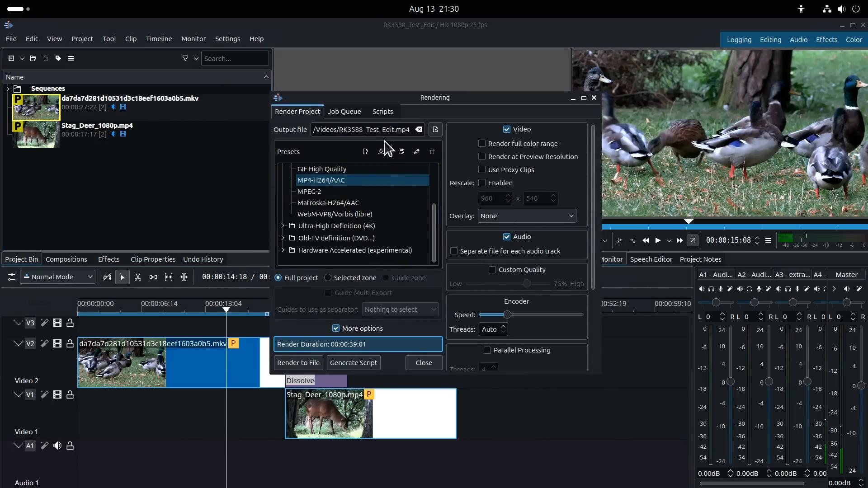
{"action": "left_click", "coordinate": [383, 112]}
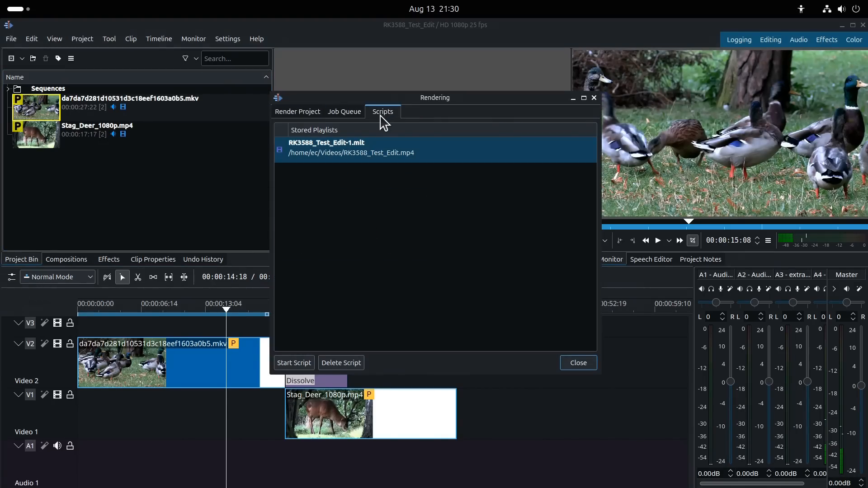
{"action": "left_click", "coordinate": [294, 363]}
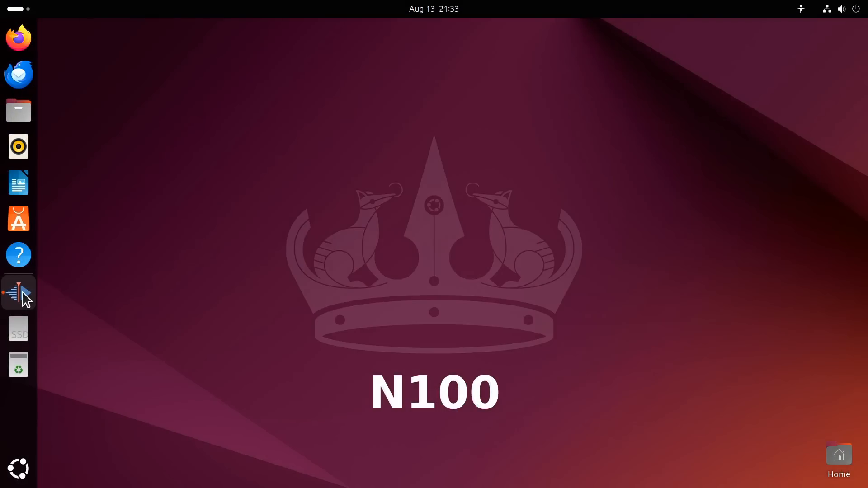
Render the N100_Kdenlive_Test-1.mlt project via its stored render script in Kdenlive.
{"action": "left_click", "coordinate": [19, 293]}
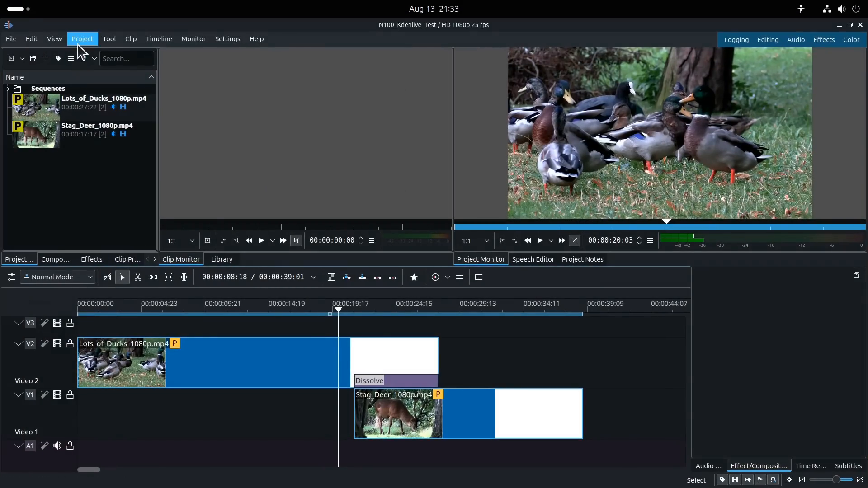
{"action": "left_click", "coordinate": [81, 39]}
{"action": "left_click", "coordinate": [119, 216]}
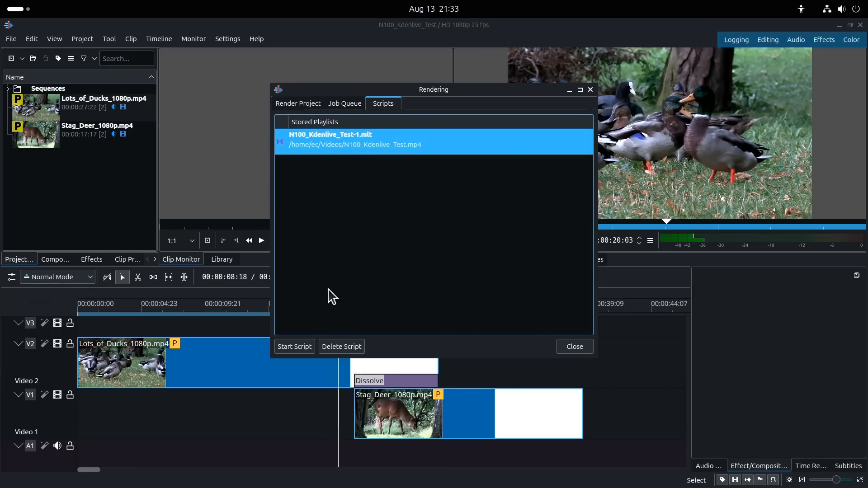
{"action": "left_click", "coordinate": [295, 347]}
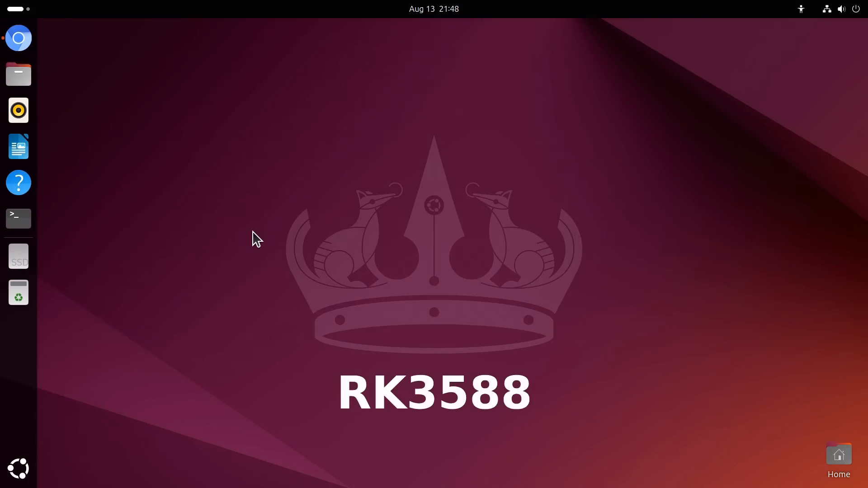
Run Basemark Web 3.0 in Chromium on the RK3588, scoring 348.77, then minimize the browser.
{"action": "left_click", "coordinate": [18, 38]}
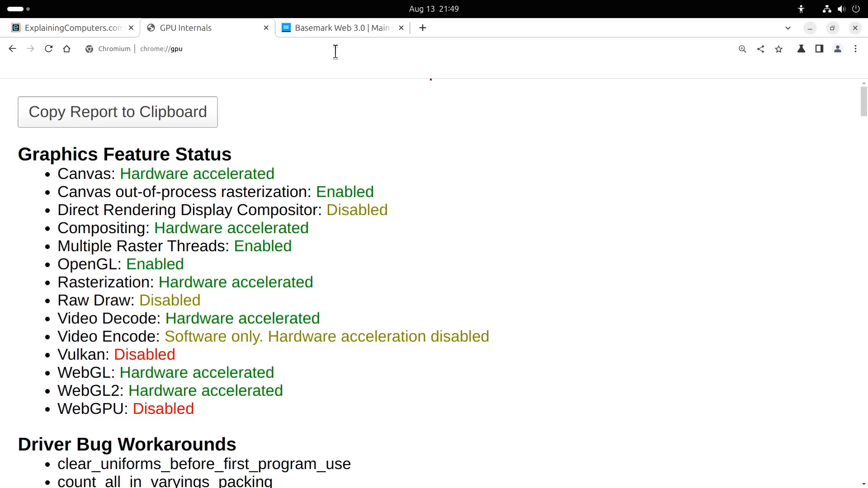
{"action": "left_click", "coordinate": [331, 27]}
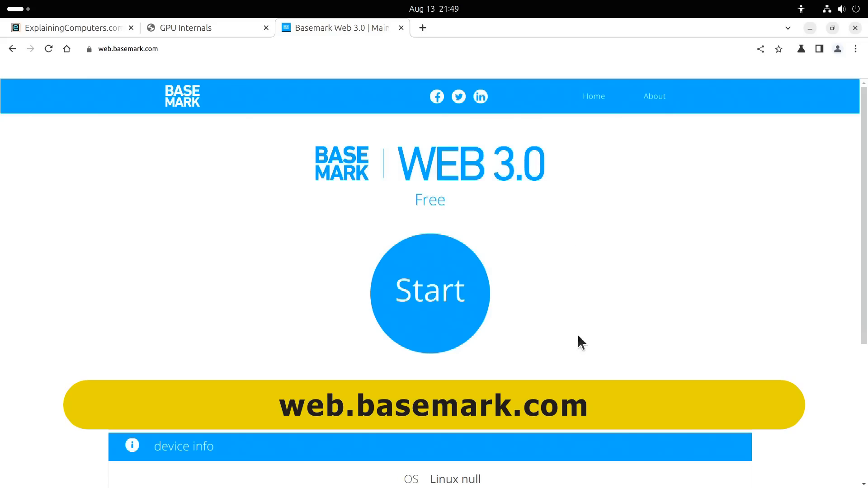
{"action": "left_click", "coordinate": [432, 304]}
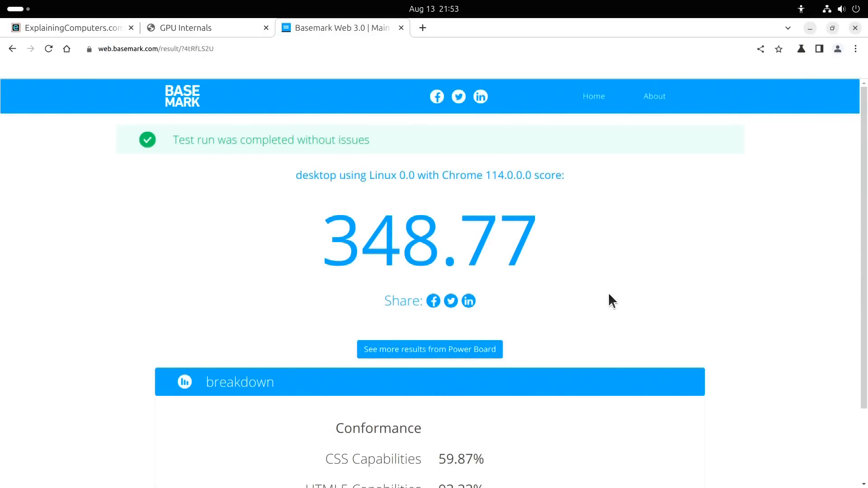
{"action": "left_click", "coordinate": [809, 27]}
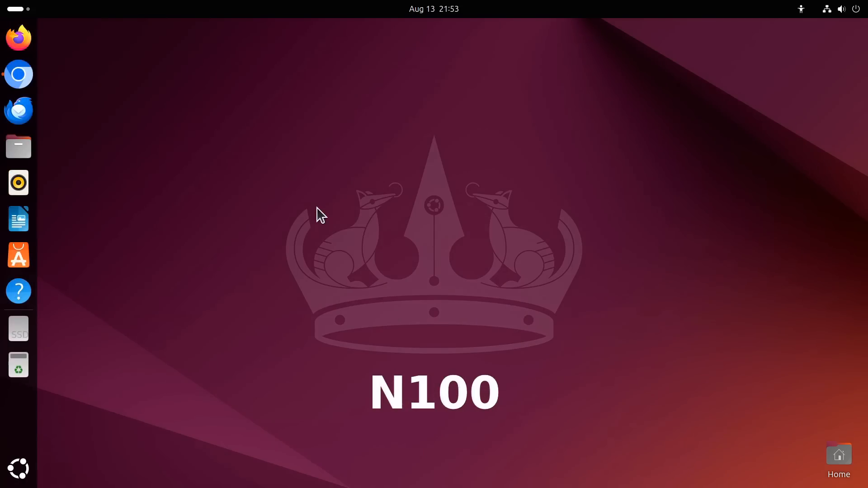
Review the N100's GPU Internals feature status in Chromium, then start Basemark Web 3.0.
{"action": "left_click", "coordinate": [20, 77]}
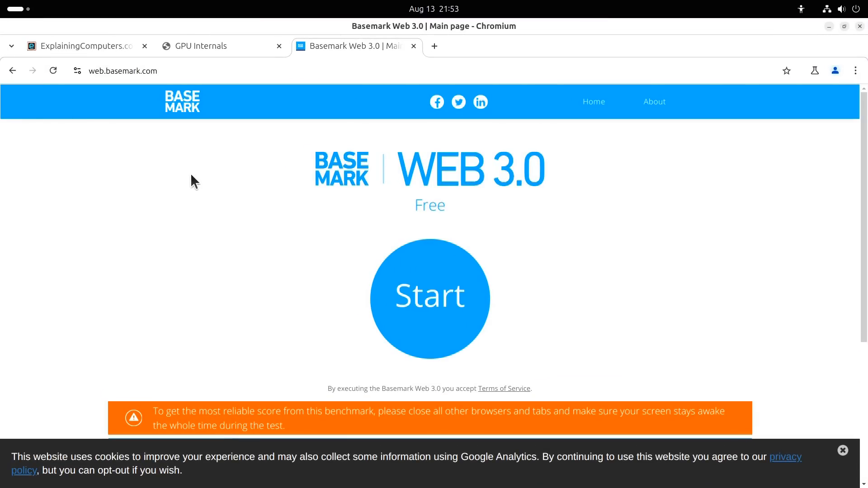
{"action": "left_click", "coordinate": [196, 47]}
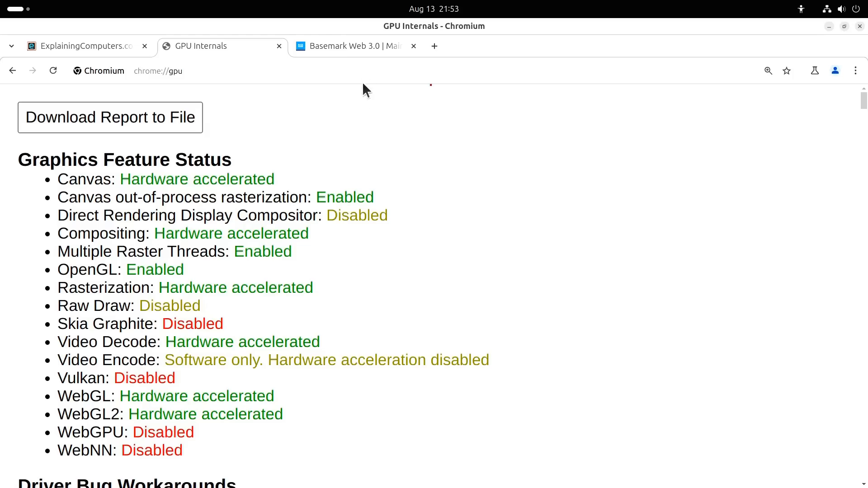
{"action": "left_click", "coordinate": [349, 49]}
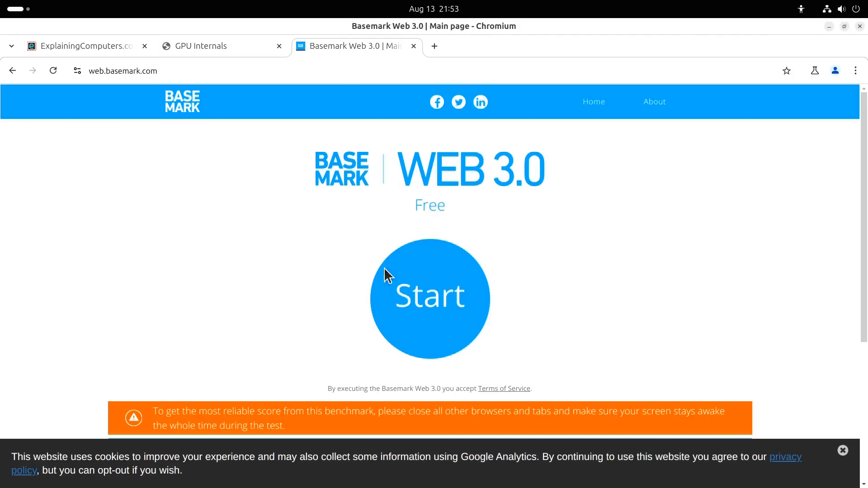
{"action": "left_click", "coordinate": [413, 278]}
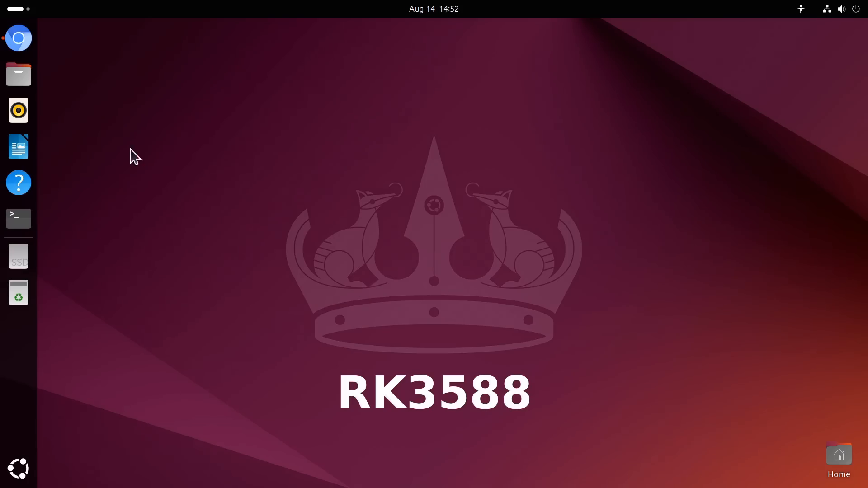
Bring up Chromium with the YouTube 4K video on the RK3588.
{"action": "left_click", "coordinate": [19, 39]}
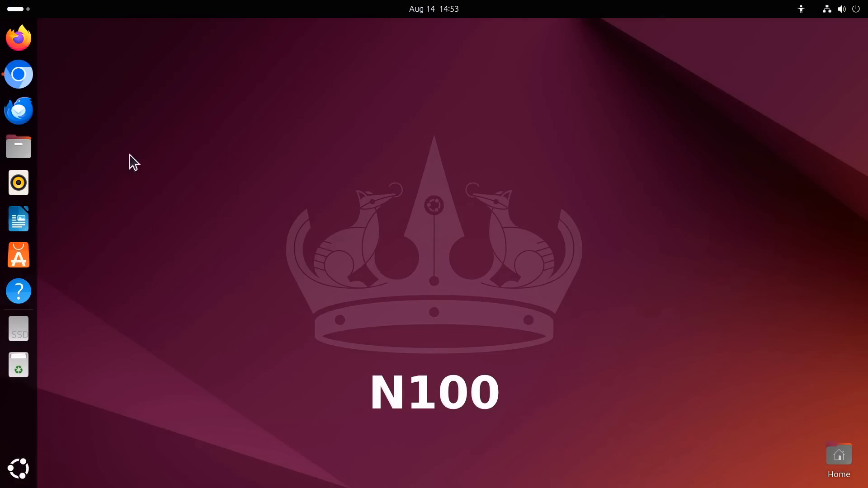
Bring up Chromium with the YouTube 4K video on the N100.
{"action": "left_click", "coordinate": [19, 74]}
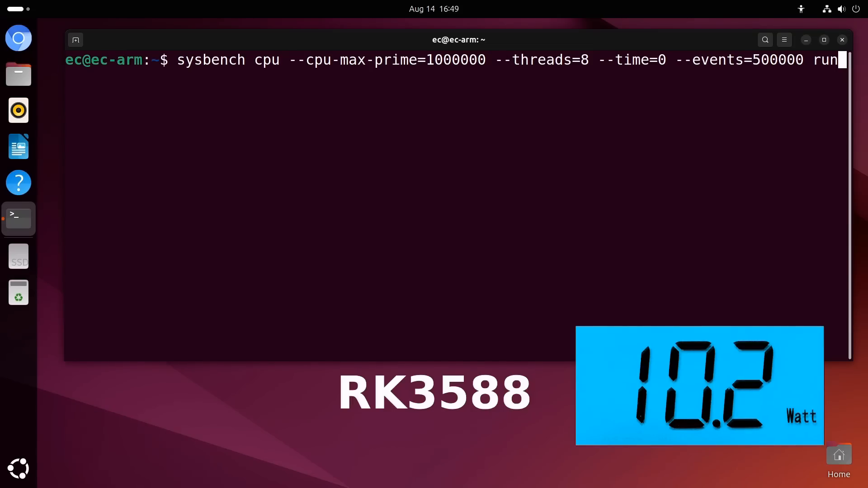
Start the 8-thread, 500000-event sysbench CPU run on the RK3588.
{"action": "key", "text": "Return"}
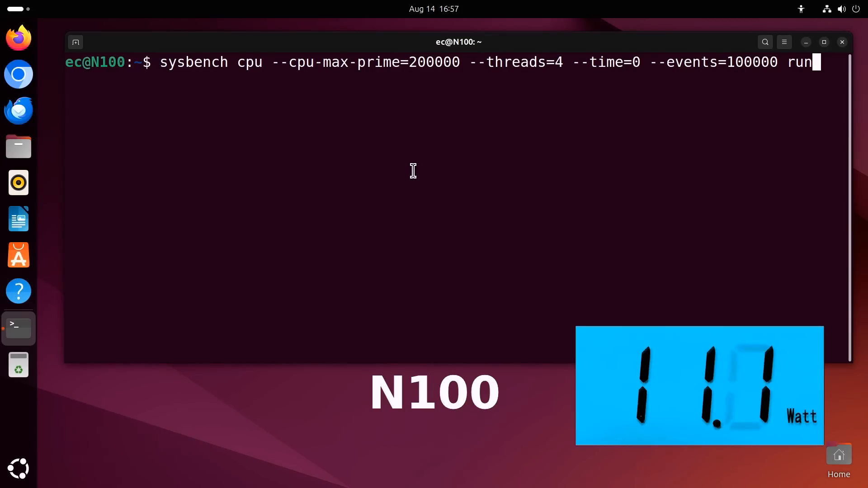
Start the 4-thread sysbench CPU run with cpu-max-prime 200000 on the N100.
{"action": "key", "text": "Return"}
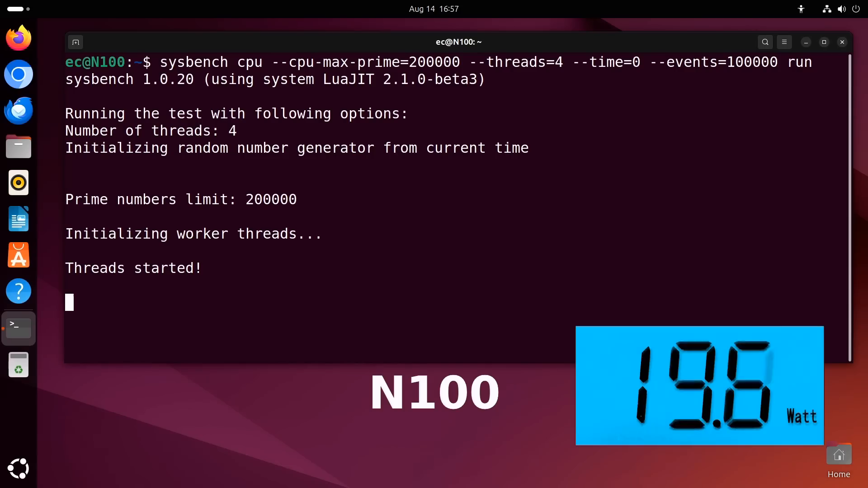